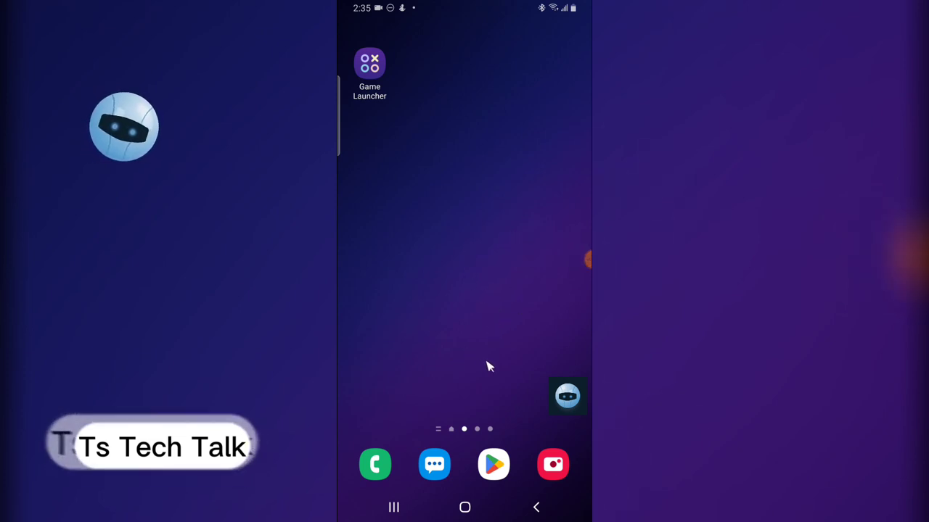
Open the Threads app from the last page of the app drawer.
drag(513, 407, 375, 353)
drag(500, 370, 404, 375)
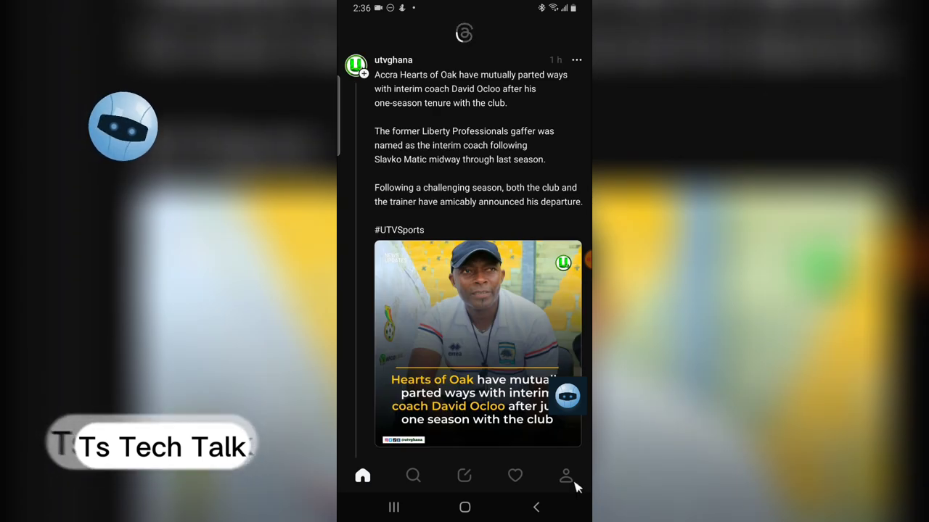
On your Threads profile, bring up the share sheet for the 'Hello sunday' post.
click(567, 476)
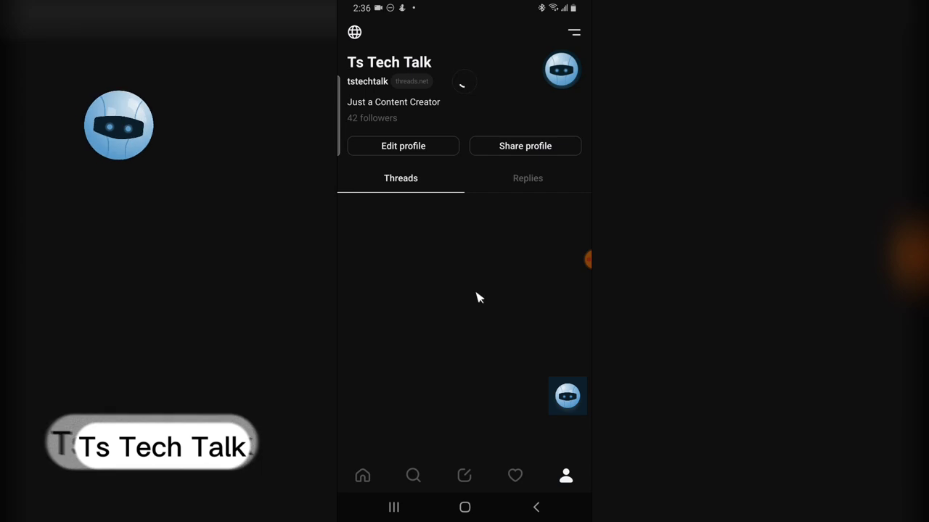
scroll(503, 363, down, 3)
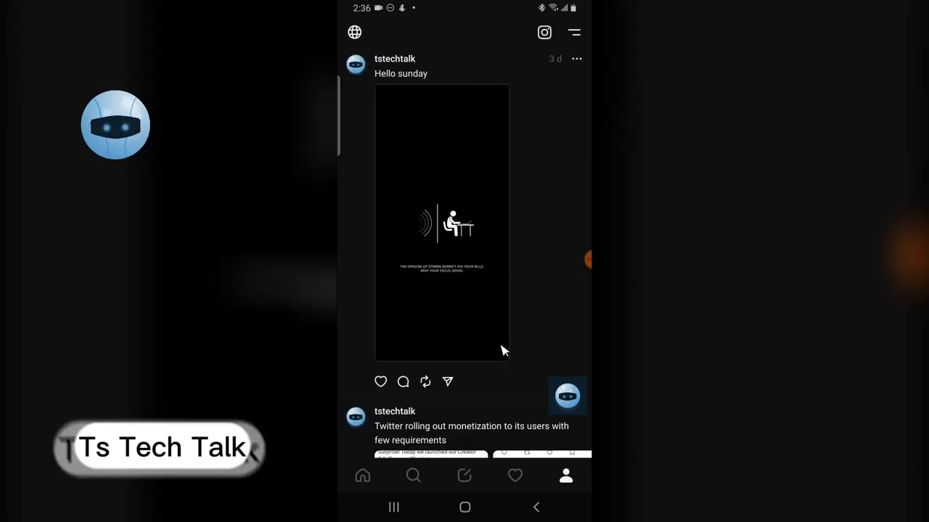
click(449, 382)
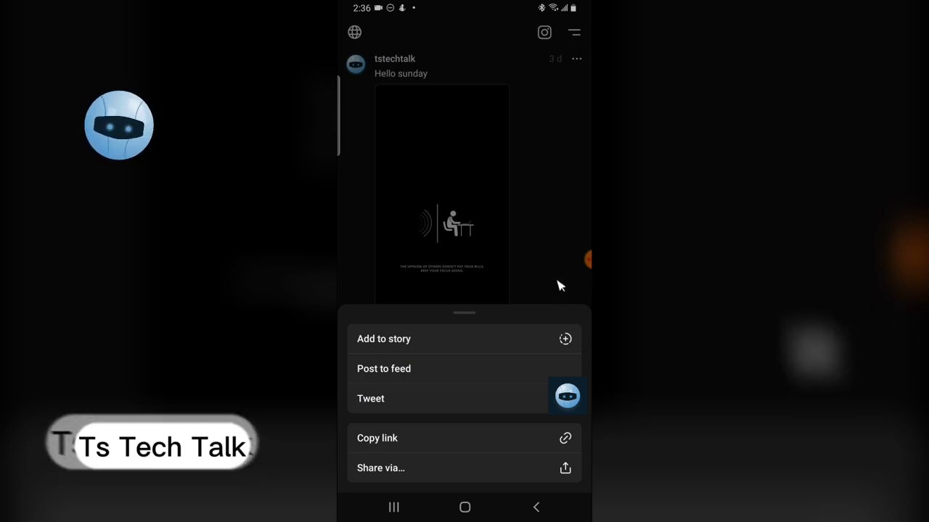
Close that share sheet and send the '30 million downloads' thread to the Instagram feed with Post to feed.
click(559, 290)
scroll(522, 344, down, 2)
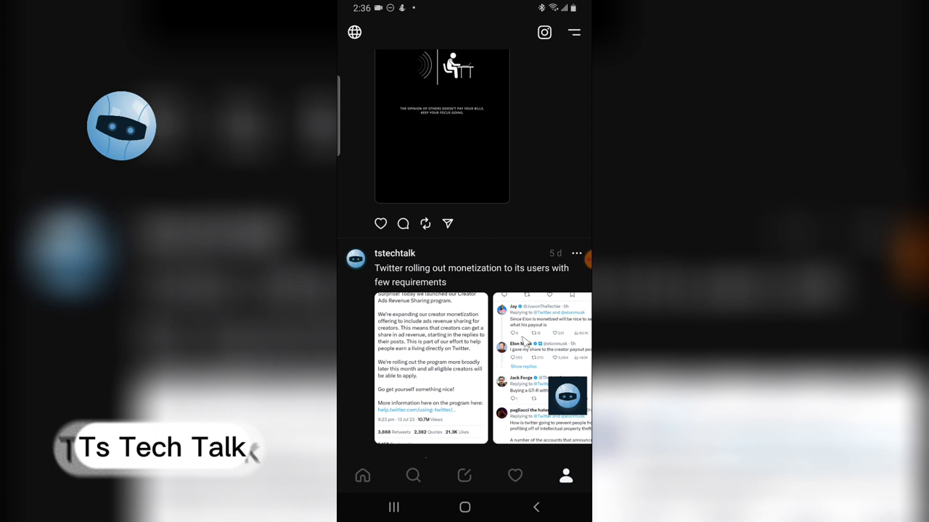
scroll(522, 341, down, 5)
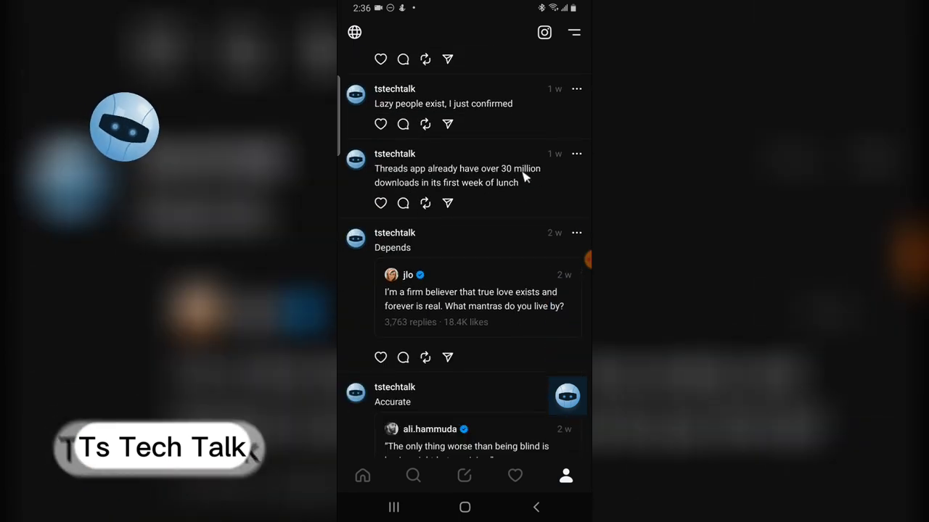
click(448, 204)
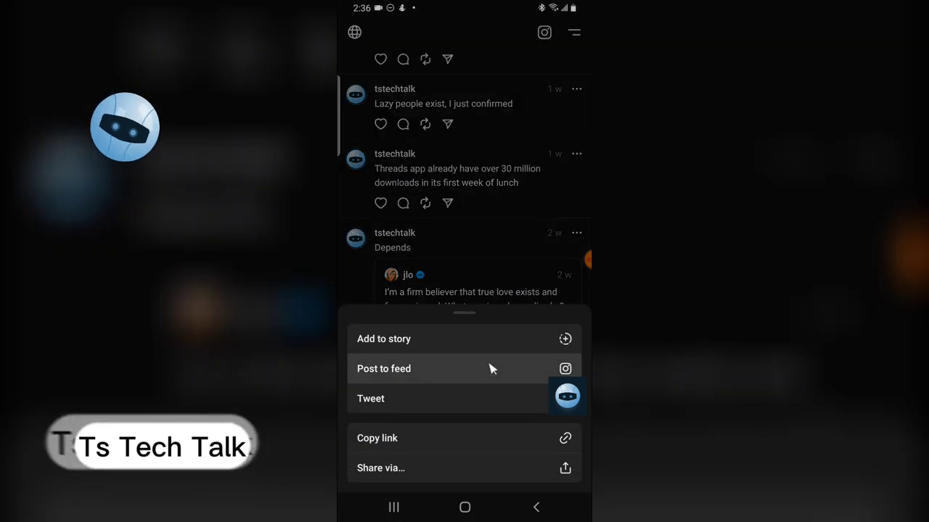
click(528, 366)
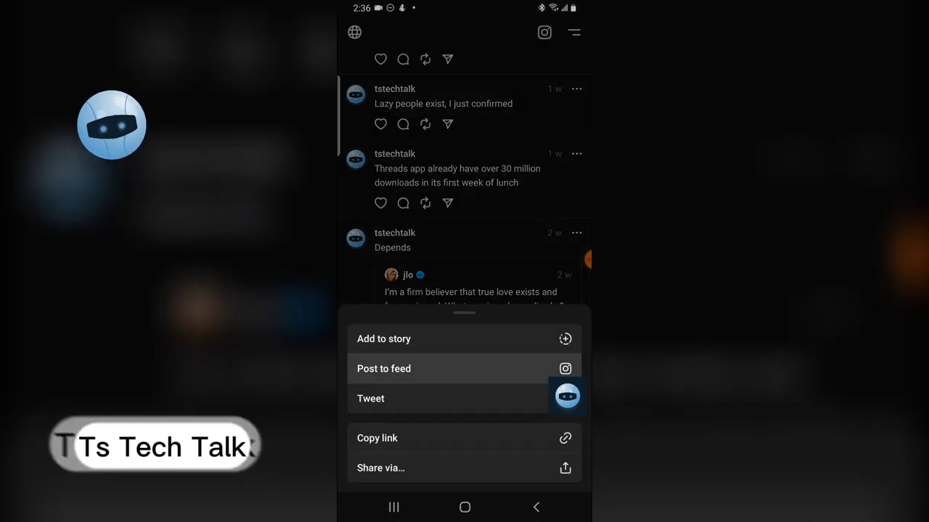
click(533, 372)
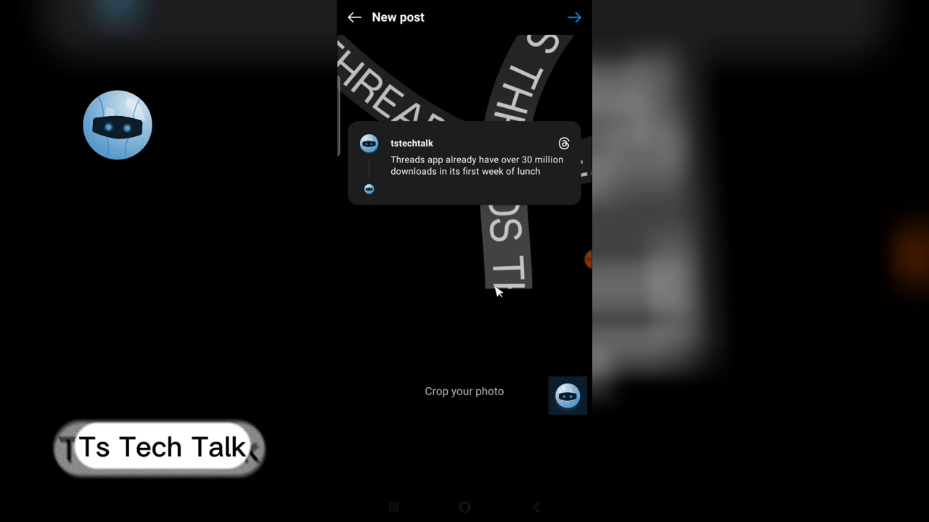
Apply the Clarendon filter at full strength to the shared thread image.
click(575, 20)
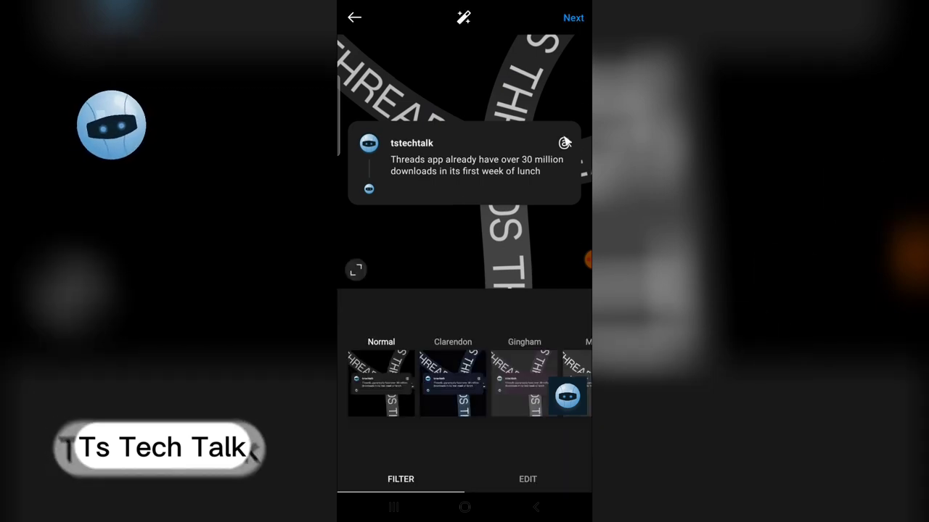
click(460, 390)
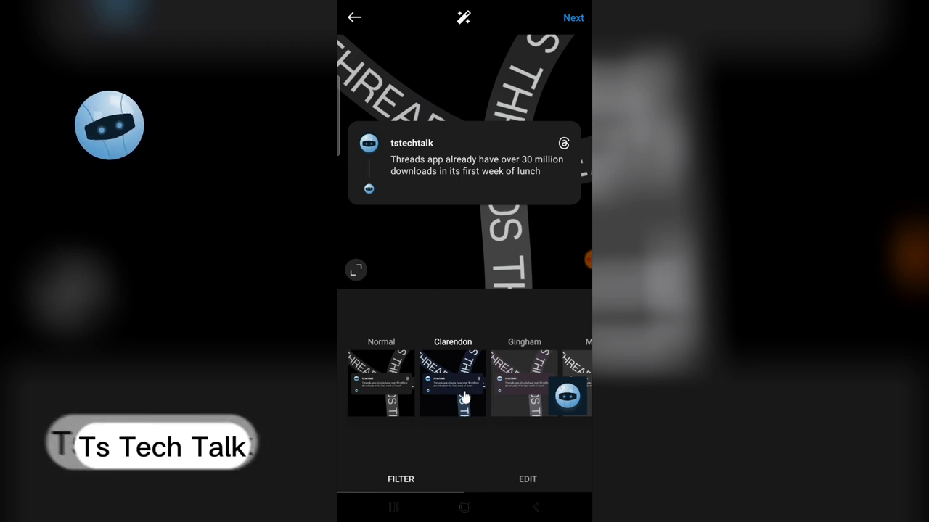
click(464, 396)
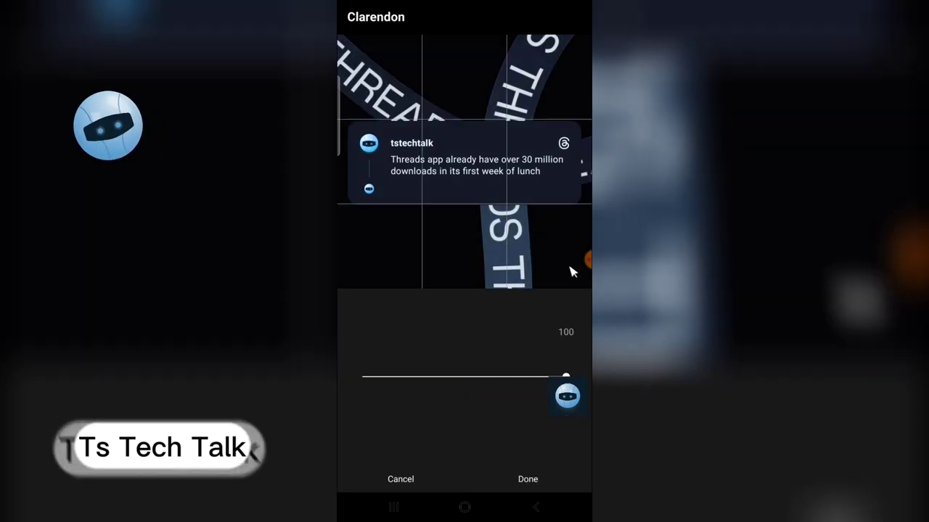
click(528, 479)
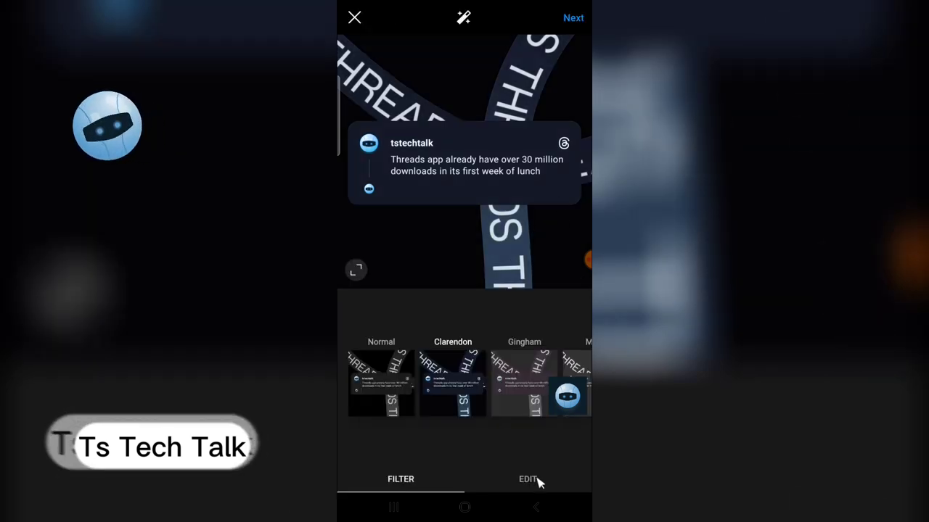
click(573, 20)
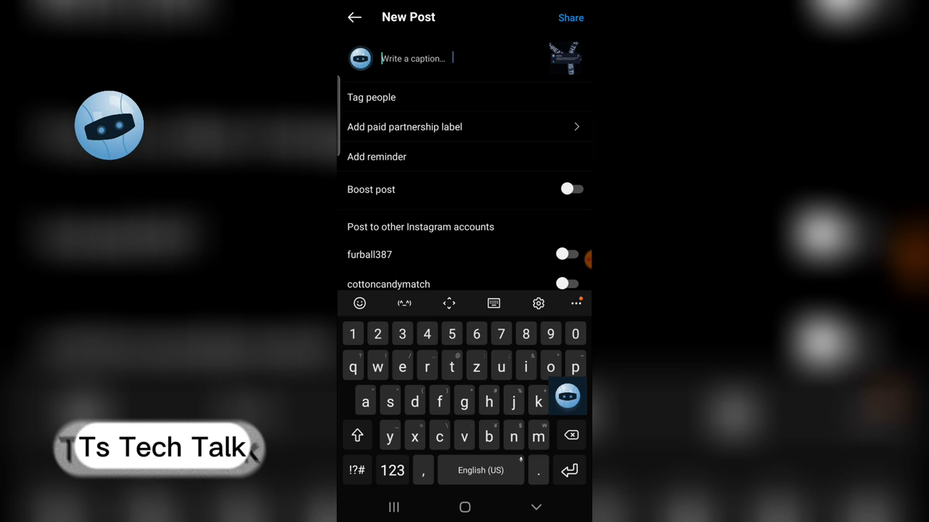
Caption the post '#threads' and share it to the Instagram feed.
click(356, 438)
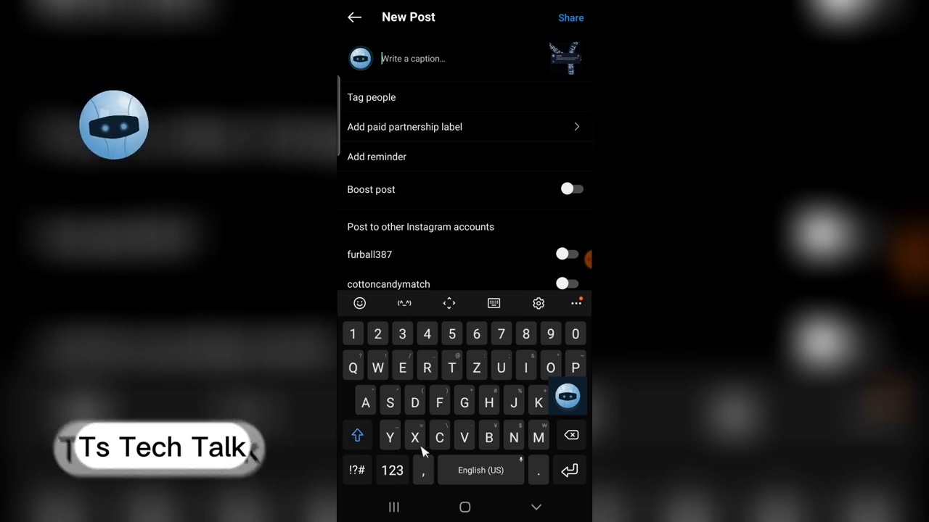
click(356, 470)
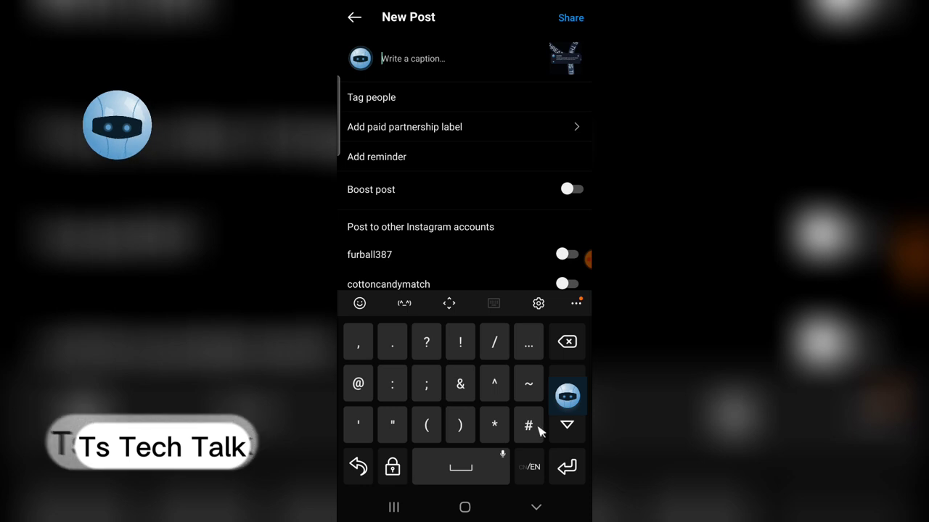
click(528, 425)
click(451, 368)
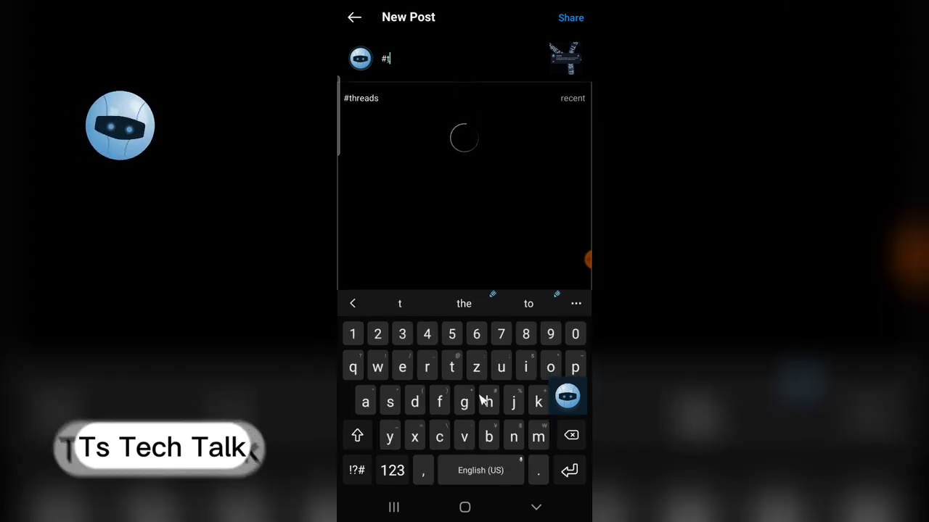
click(485, 401)
click(427, 368)
click(402, 368)
click(364, 402)
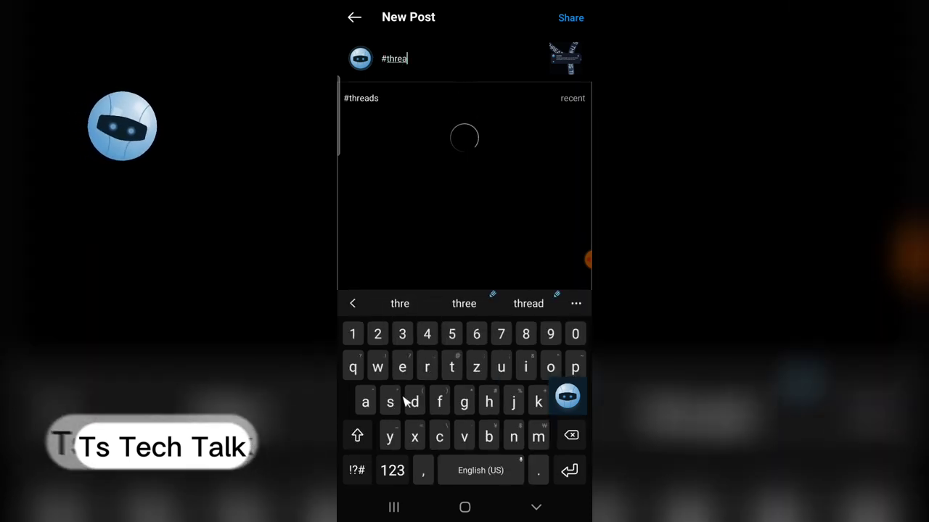
click(411, 401)
click(389, 402)
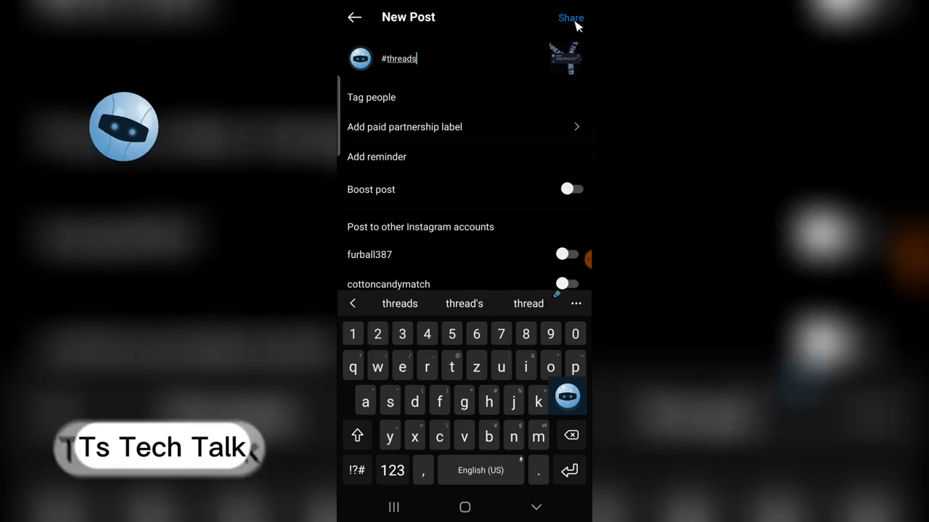
click(571, 18)
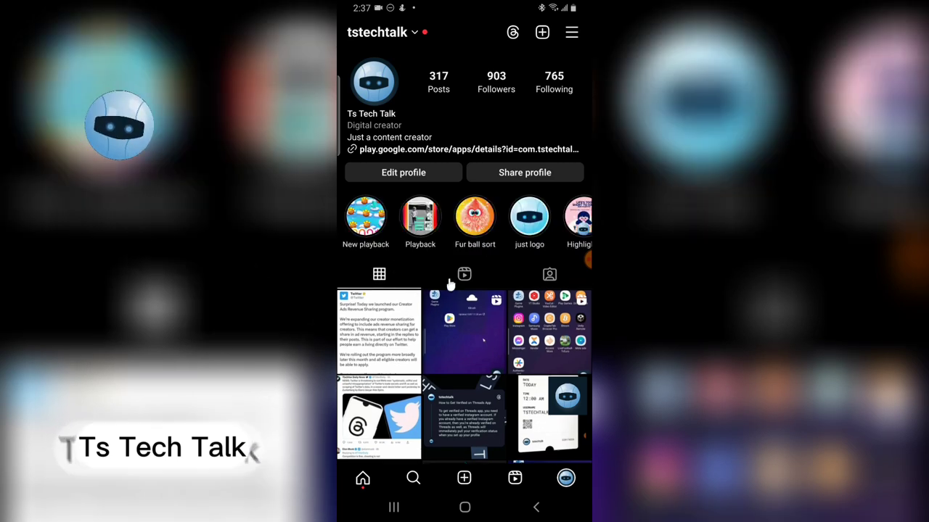
Check the Instagram home feed and refresh the profile to look for the new upload.
scroll(479, 159, up, 3)
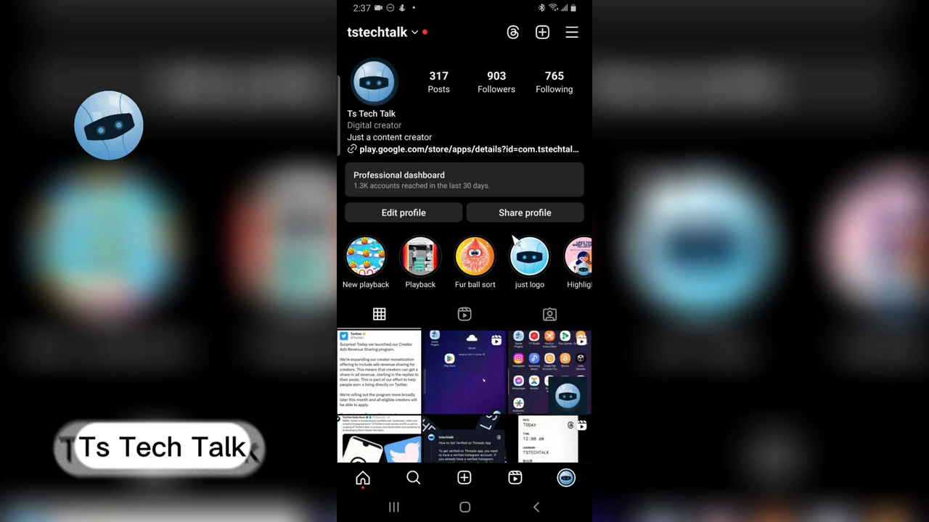
scroll(515, 242, up, 2)
scroll(515, 232, up, 2)
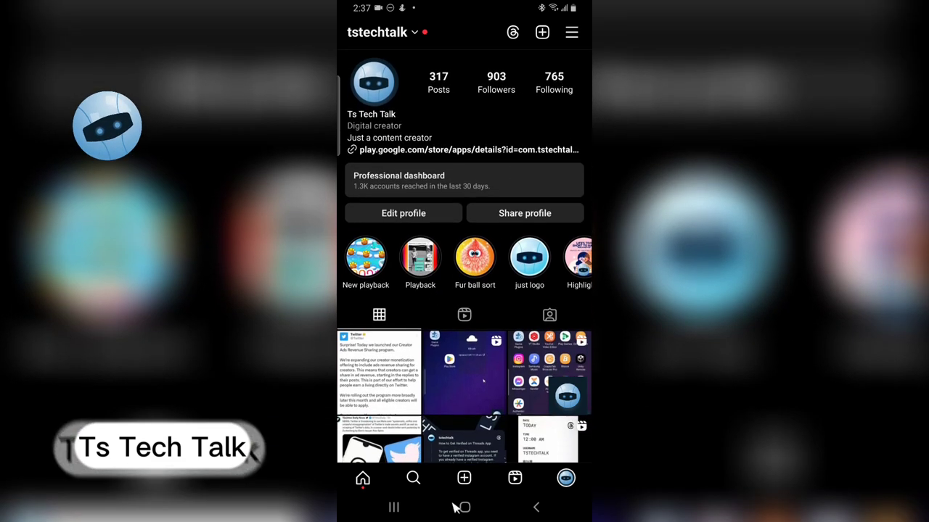
click(364, 479)
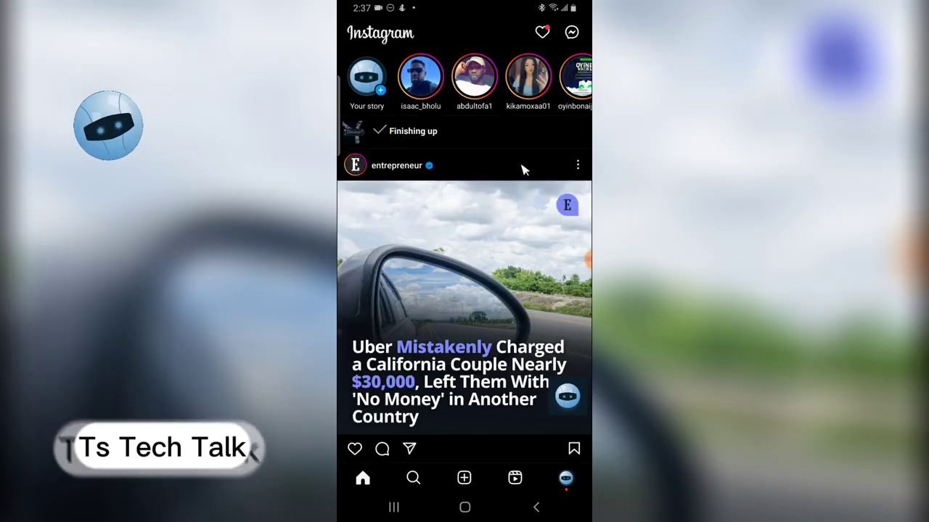
click(566, 479)
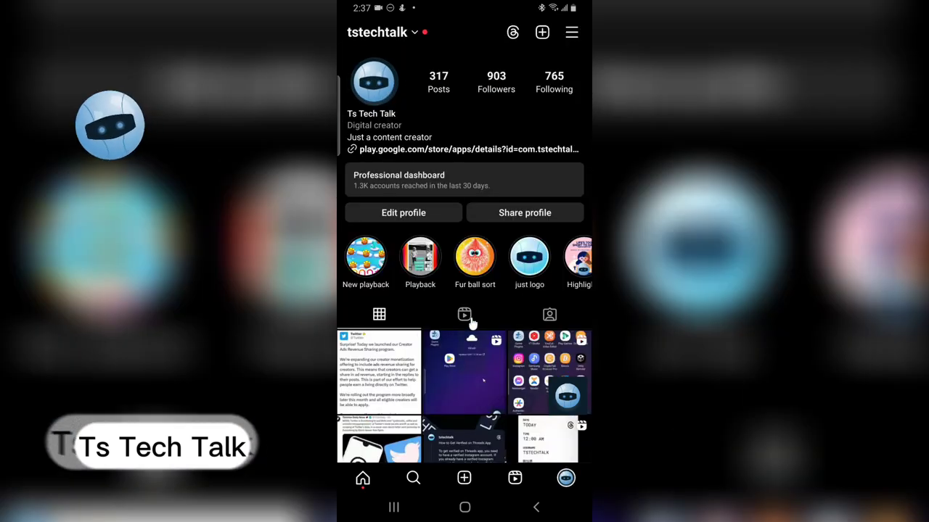
drag(544, 296, 544, 341)
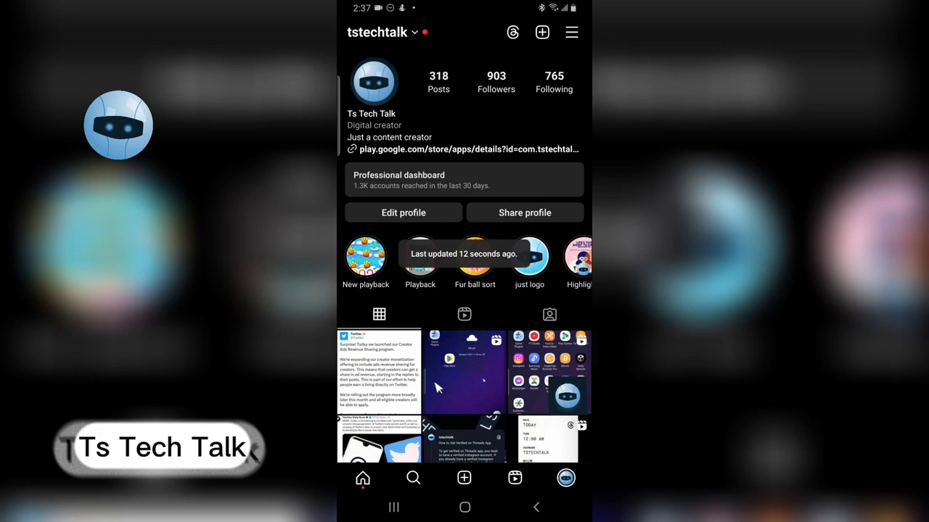
Relaunch Instagram from the app drawer and open the tstechtalk profile.
click(393, 507)
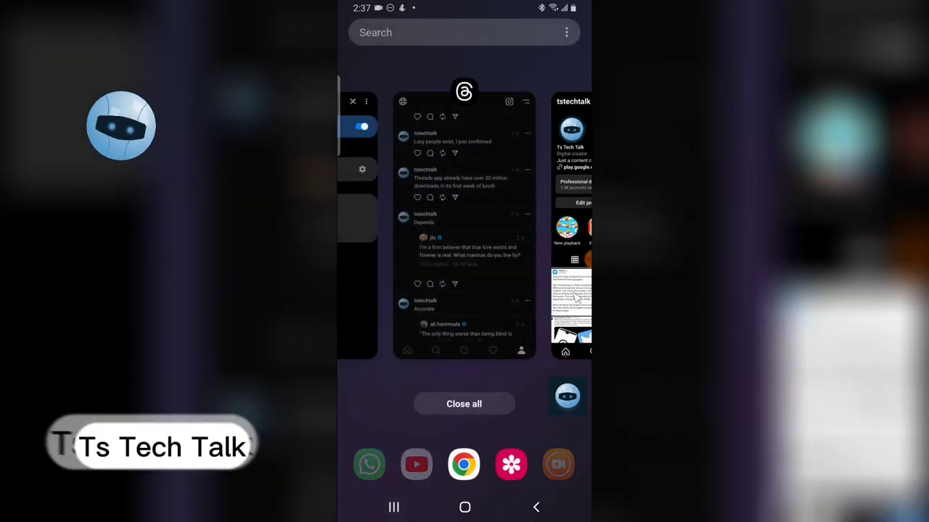
click(464, 507)
drag(508, 450, 508, 394)
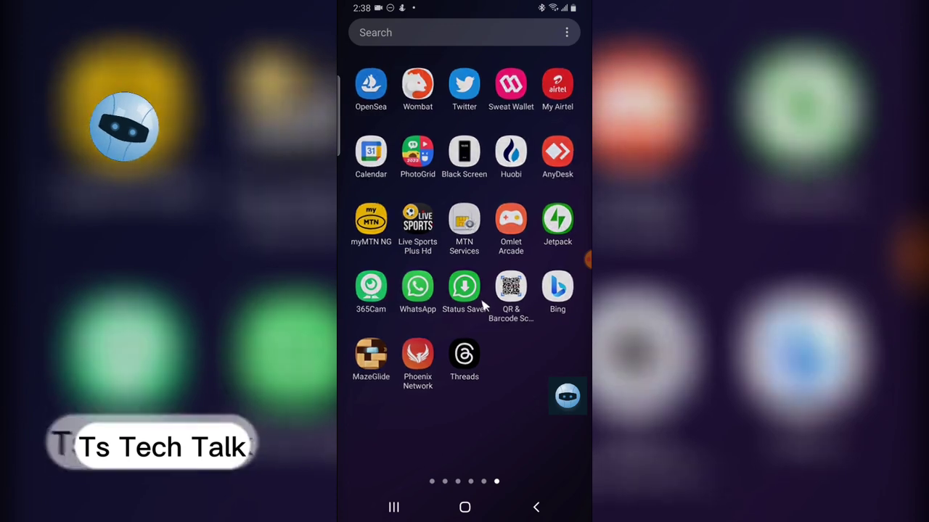
drag(452, 301, 508, 305)
drag(450, 305, 508, 305)
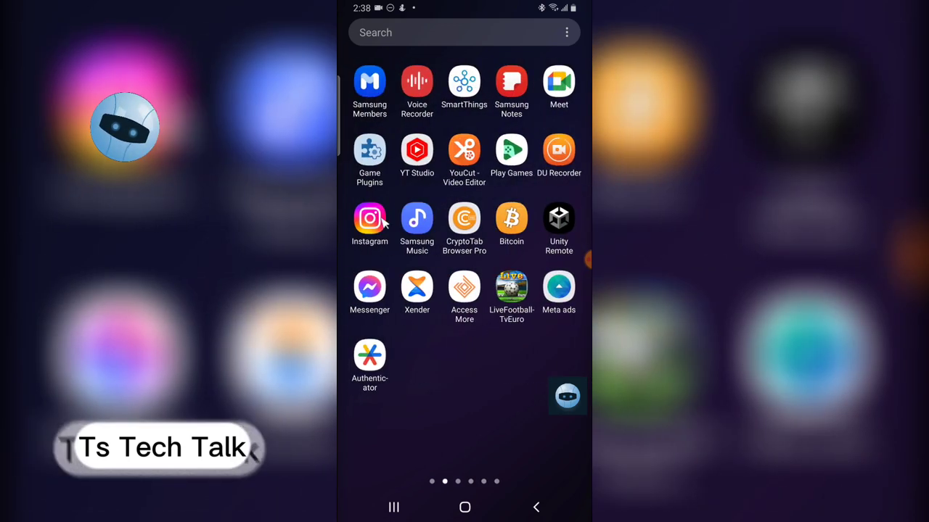
click(372, 229)
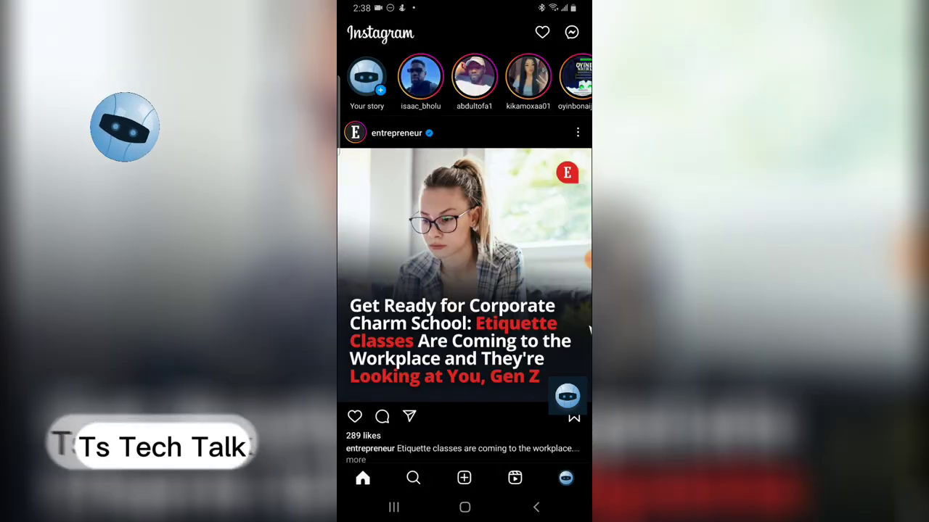
click(566, 476)
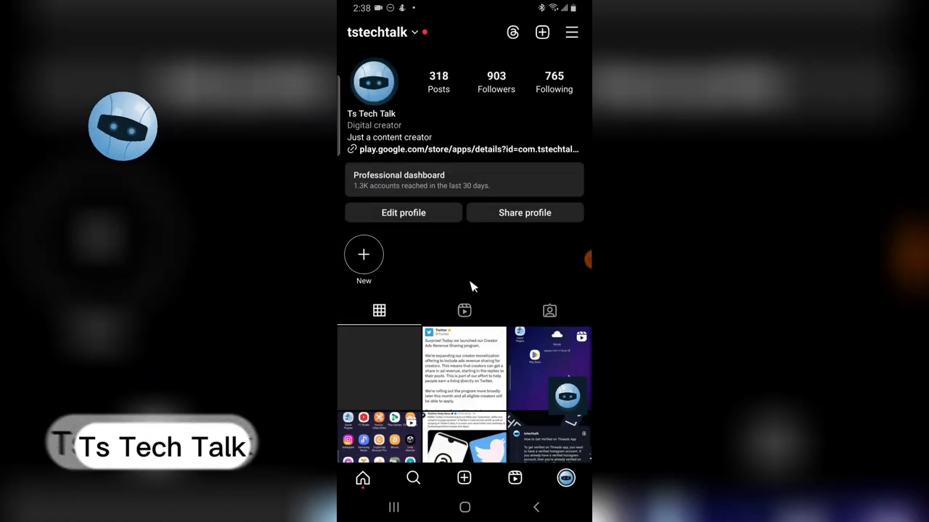
Open the newest and second profile posts to check the 'via Threads' #threads caption.
click(386, 375)
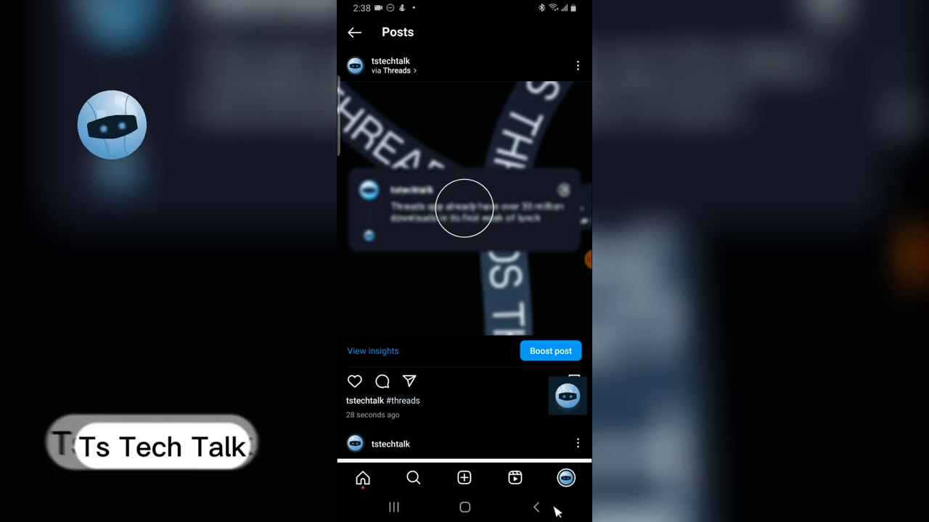
click(540, 509)
click(469, 390)
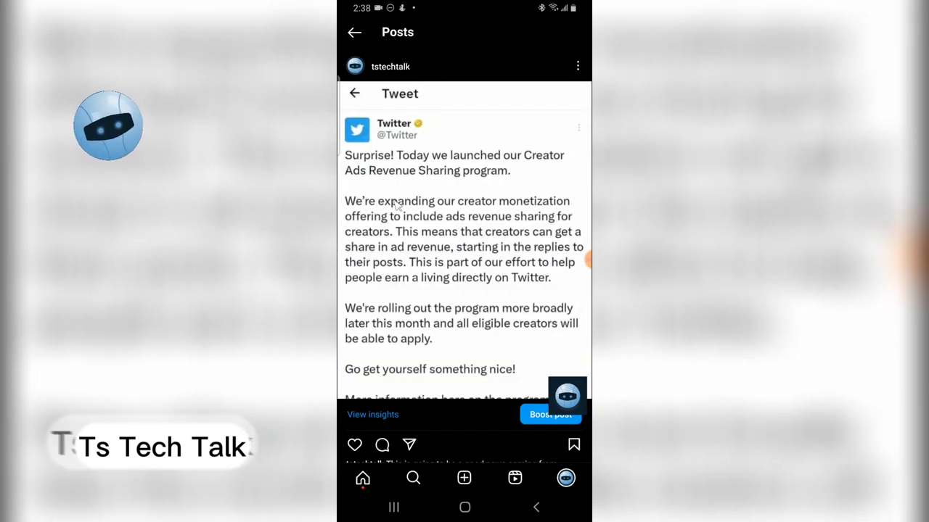
scroll(479, 196, down, 2)
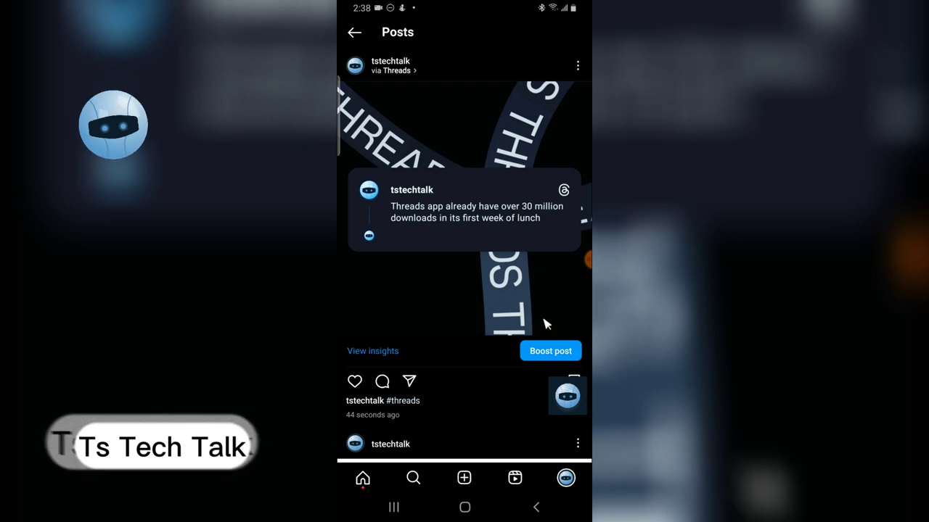
Visit the Home feed, then return to scroll through the profile's Posts feed.
click(365, 487)
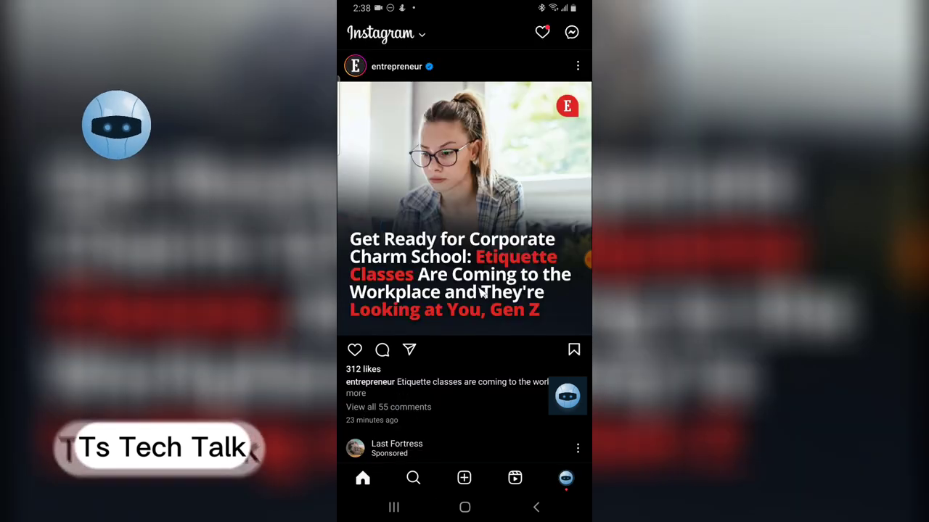
click(566, 478)
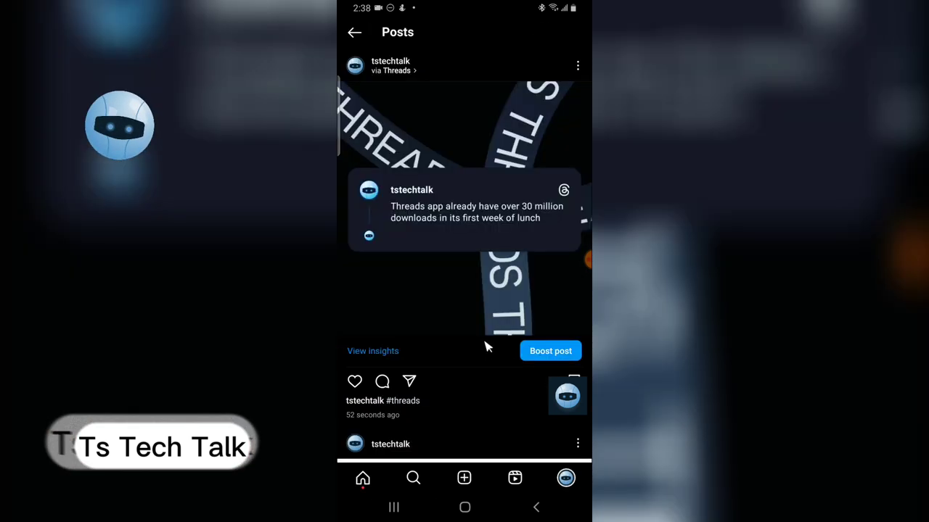
scroll(489, 346, down, 5)
scroll(495, 335, down, 10)
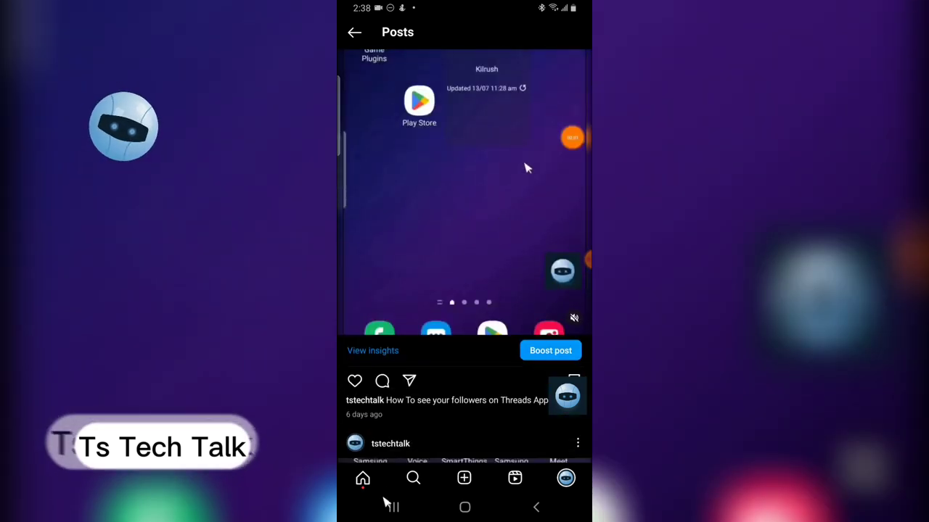
Switch to Threads from Recents and locate the Hello sunday post, closing its full-screen video.
click(394, 507)
click(467, 182)
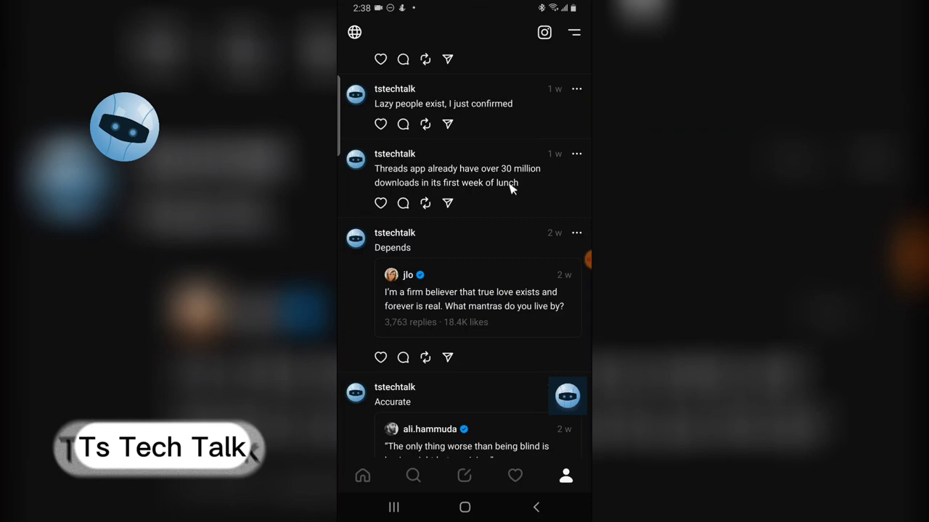
scroll(512, 185, down, 5)
scroll(523, 181, up, 10)
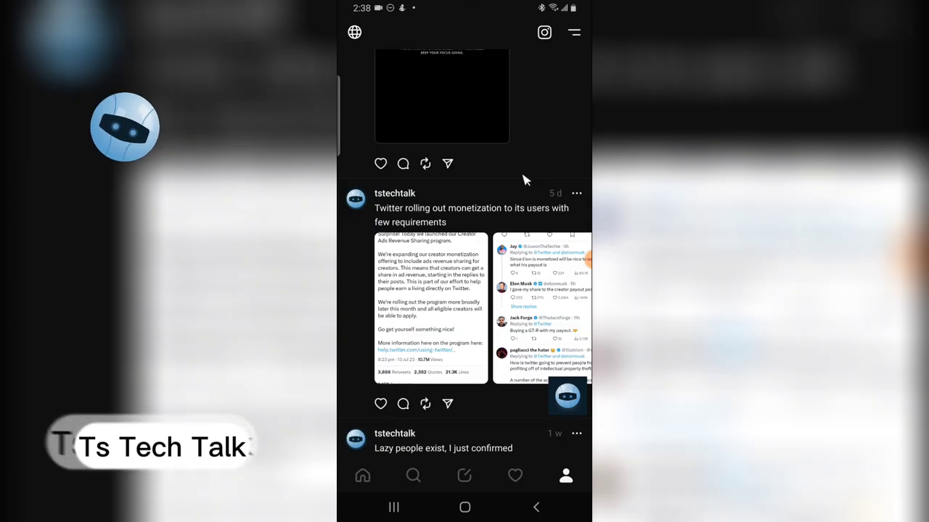
scroll(526, 180, up, 10)
scroll(465, 312, down, 3)
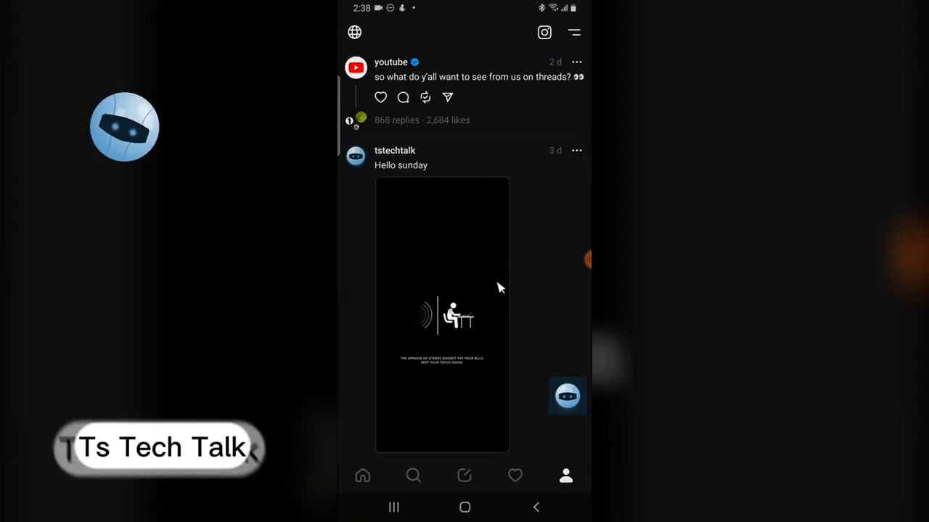
click(500, 290)
right_click(565, 328)
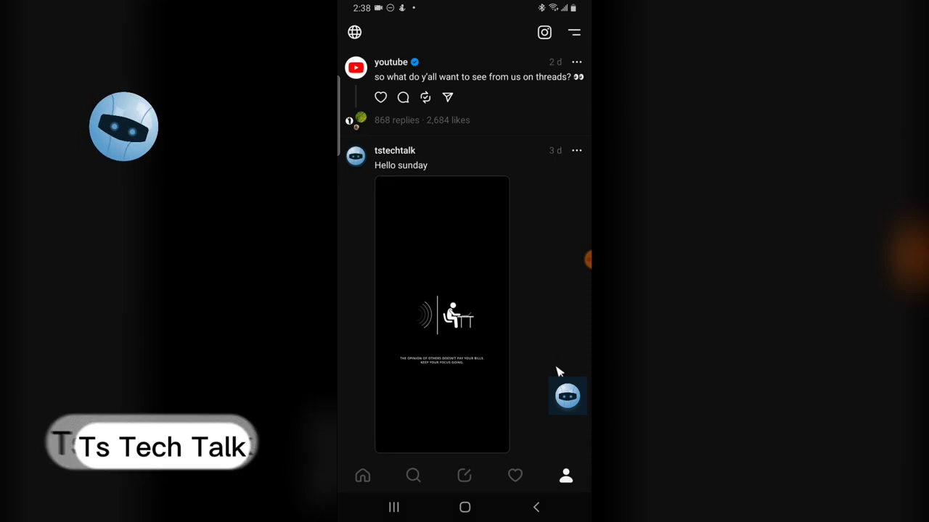
Send the Hello sunday post to the Instagram feed with Post to feed.
scroll(556, 373, down, 5)
scroll(554, 358, up, 3)
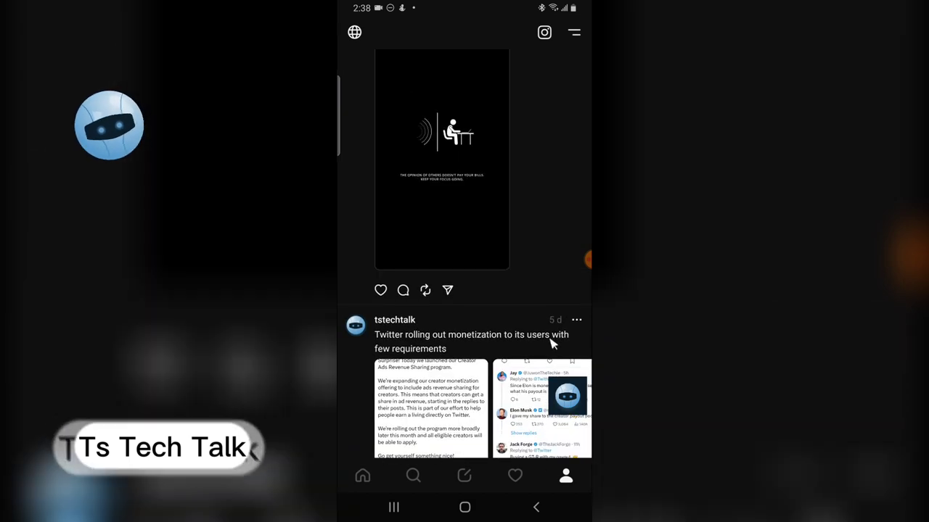
click(447, 291)
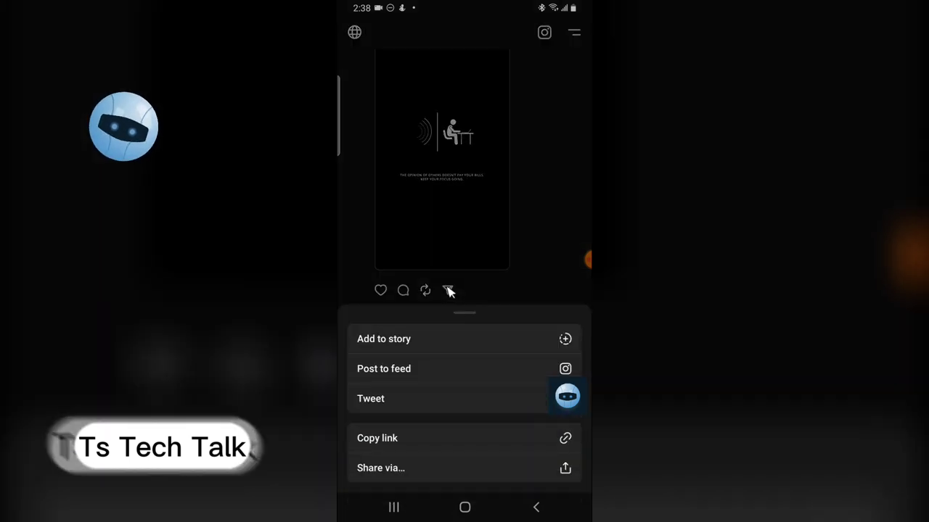
click(440, 377)
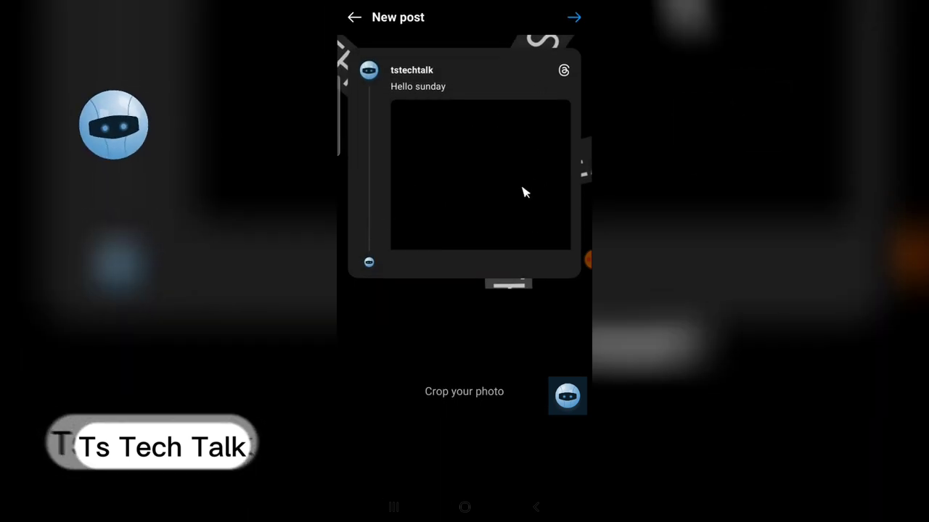
click(578, 259)
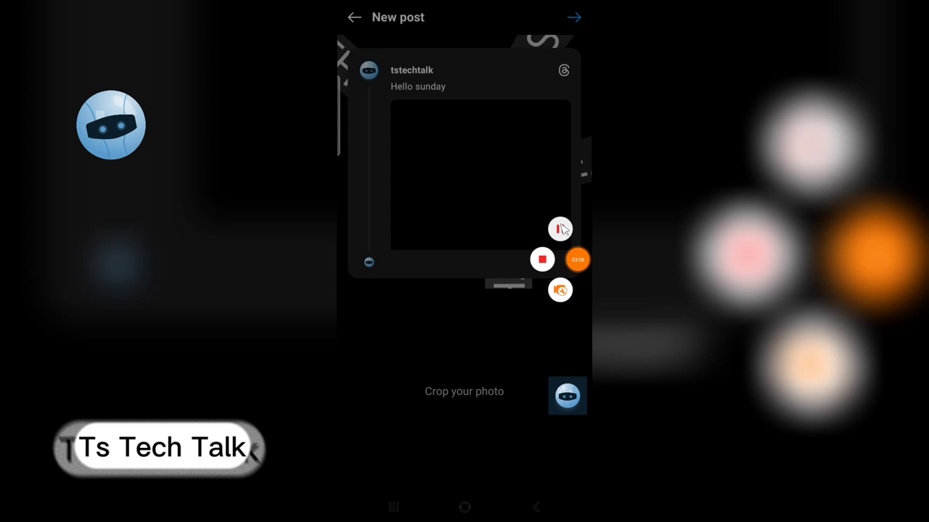
drag(520, 158, 459, 111)
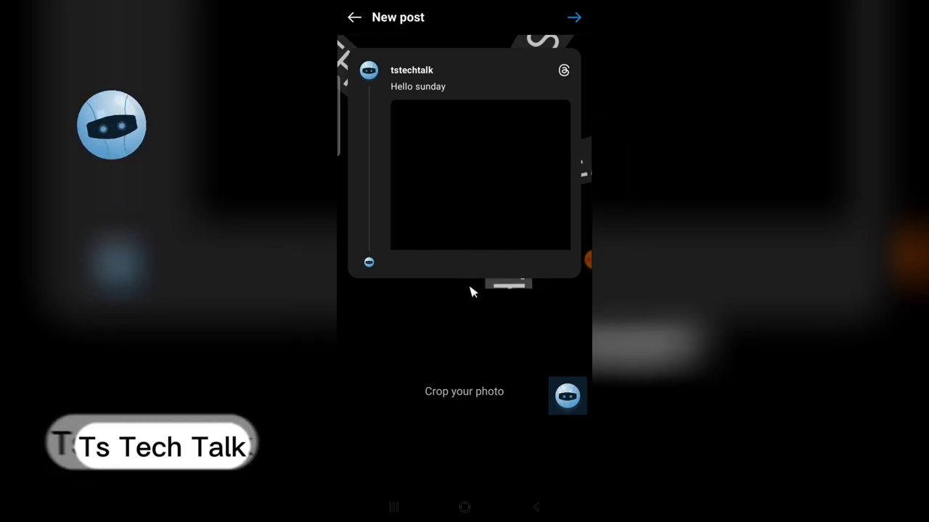
drag(471, 290, 512, 336)
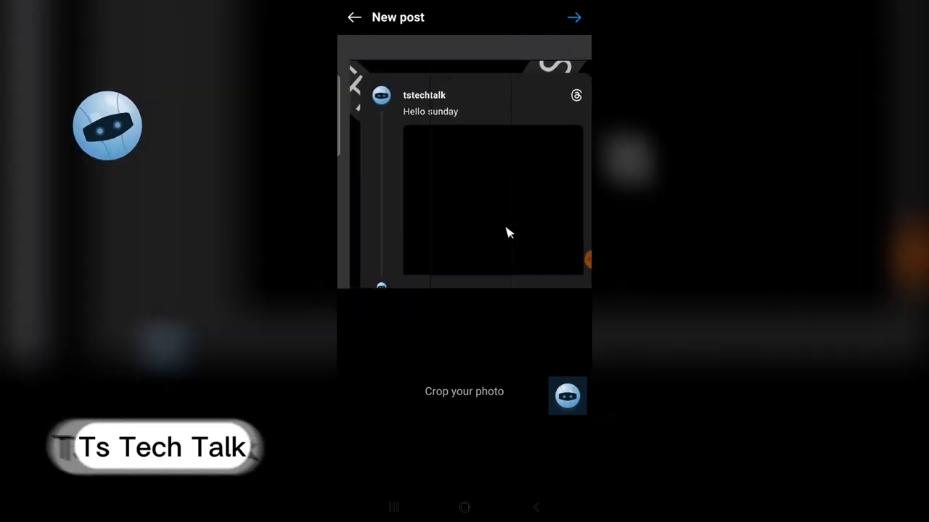
drag(508, 233, 457, 181)
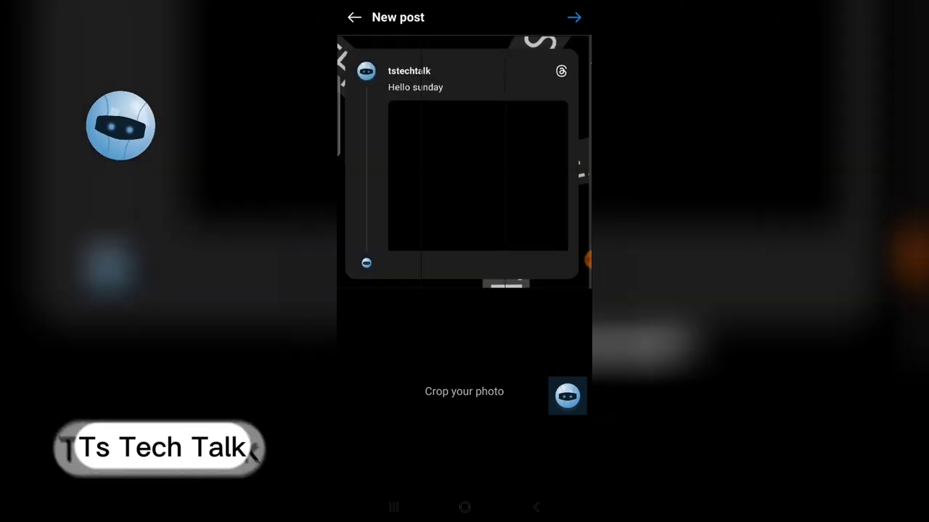
Cancel Instagram's New post screen to return to the Threads profile feed.
click(356, 17)
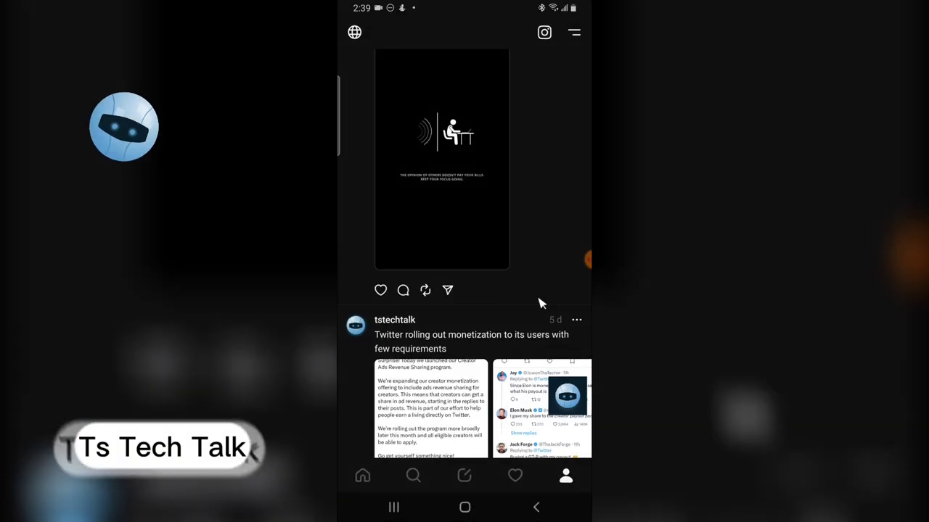